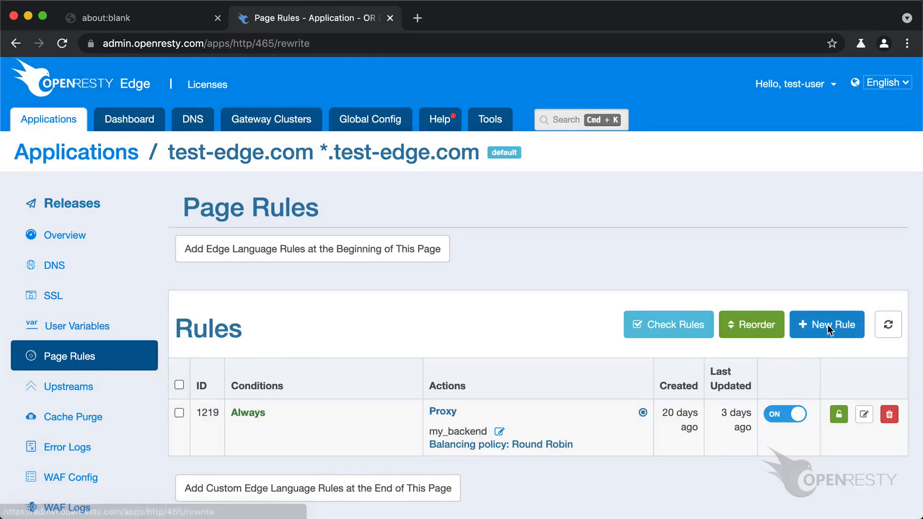
Start a new page rule for the application and add an Output response body action to it
left_click(827, 325)
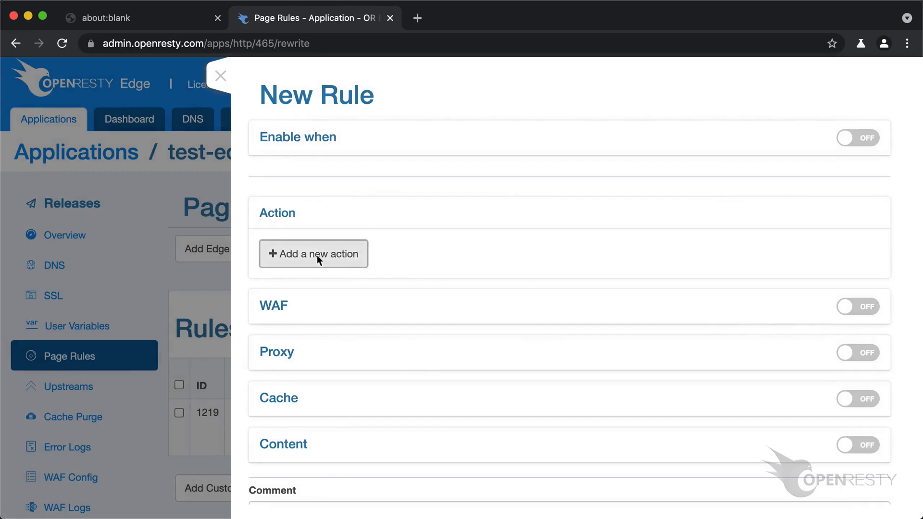
left_click(316, 255)
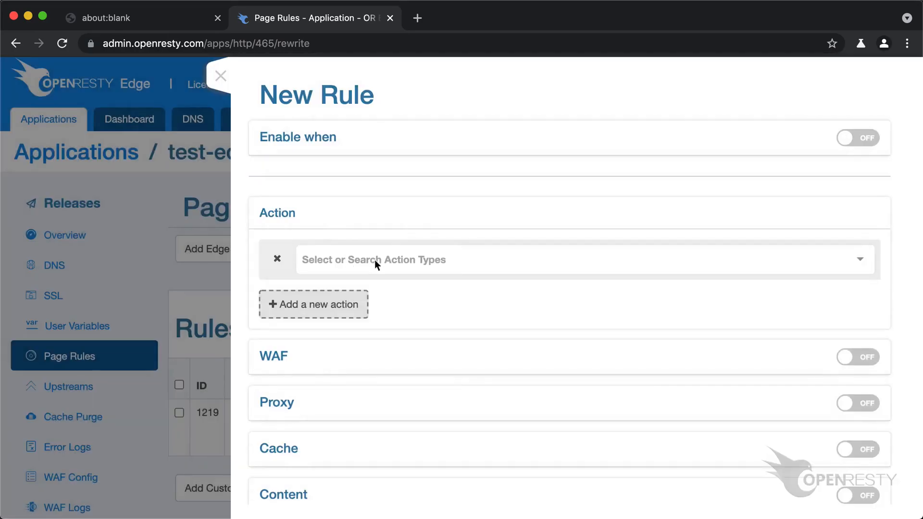
left_click(374, 260)
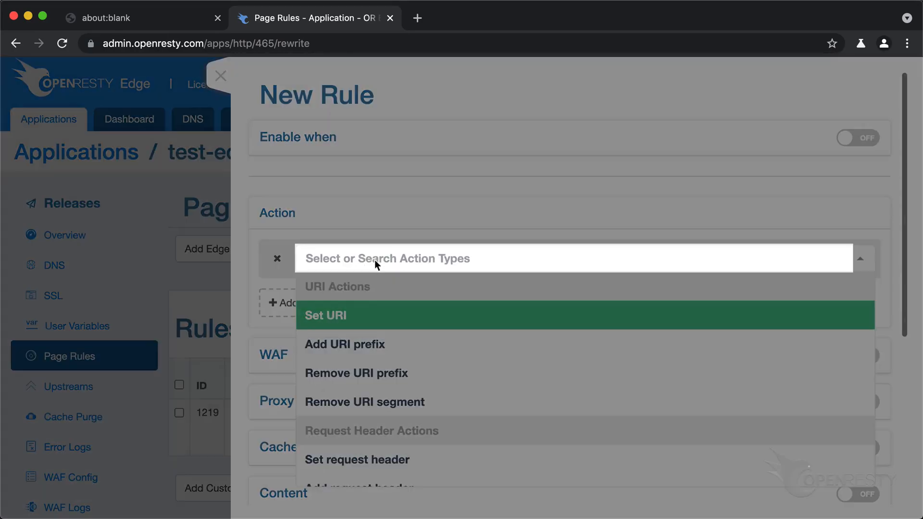
type("output resp")
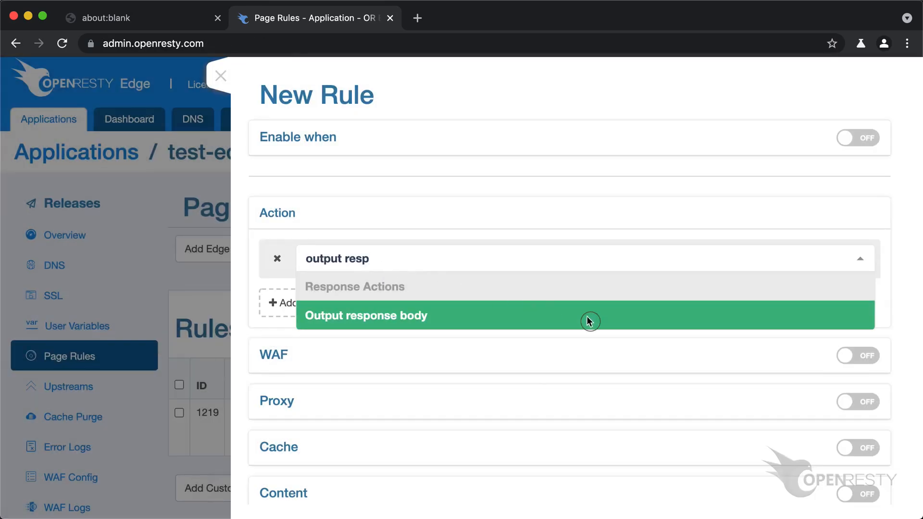
left_click(589, 320)
Set the response's content type to text/plain and replace its body with "Hello world!" followed by a line break
scroll(589, 321, "down", 3)
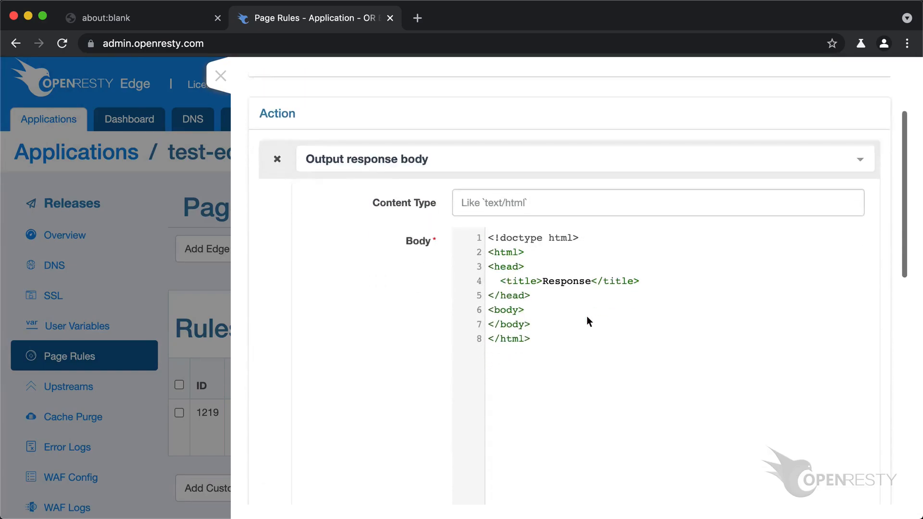
type("text/plain")
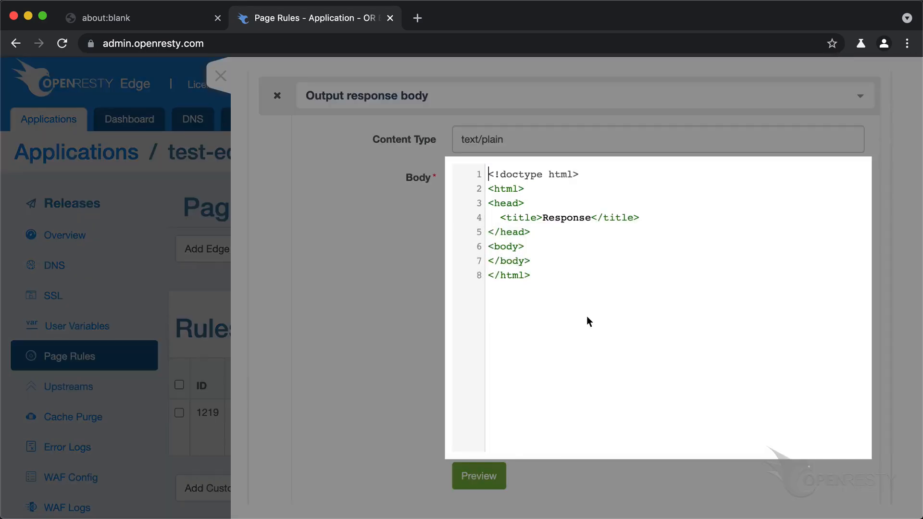
key("ctrl+a")
type("Hello world!")
key("Return")
Make the rule an Always-Top rule that skips any subsequent page rules when matched, and create it
scroll(586, 315, "down", 10)
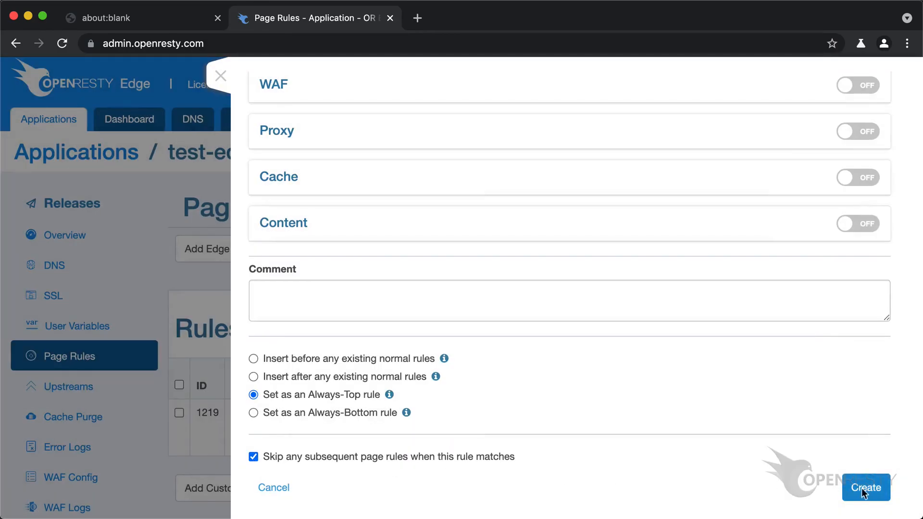
left_click(864, 489)
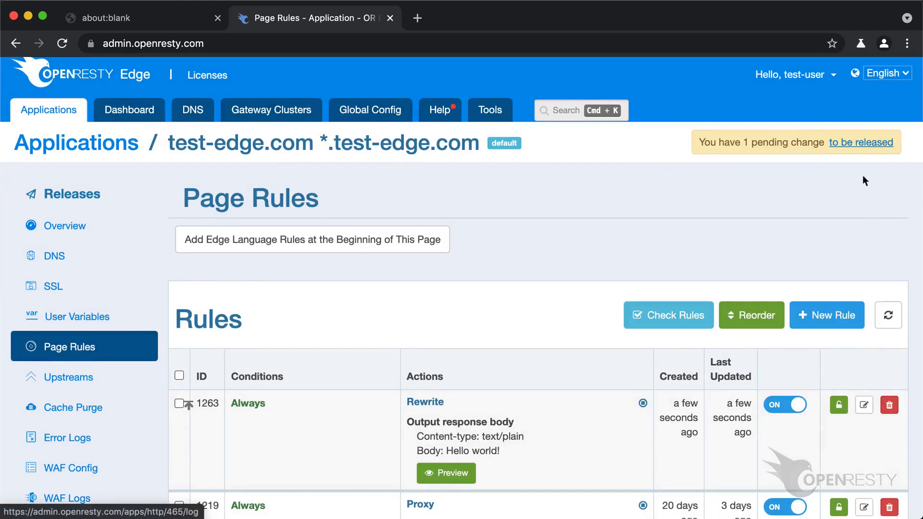
Examine the unreleased page rule change in both its description and JSON views
left_click(861, 143)
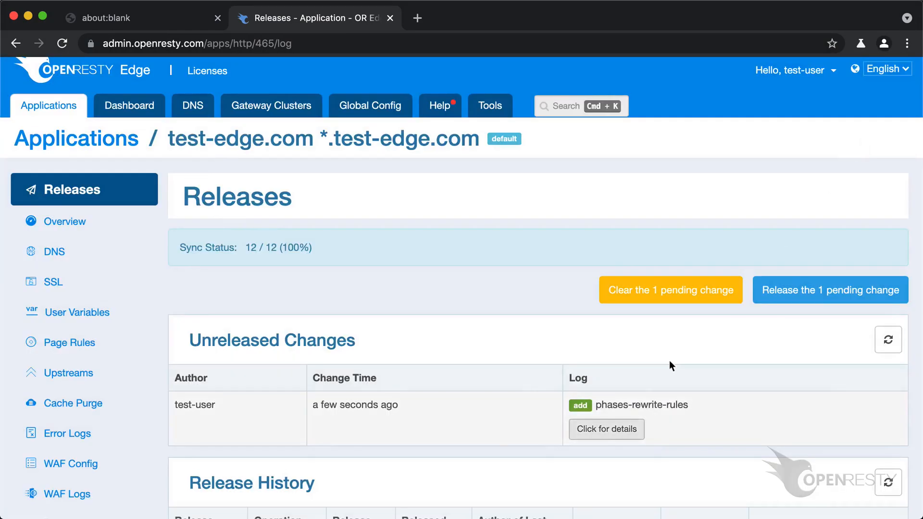
left_click(606, 429)
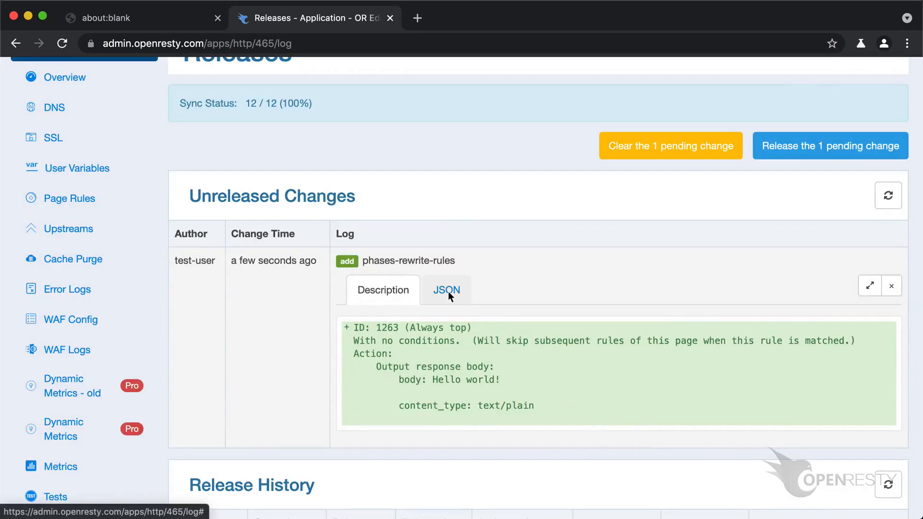
left_click(448, 291)
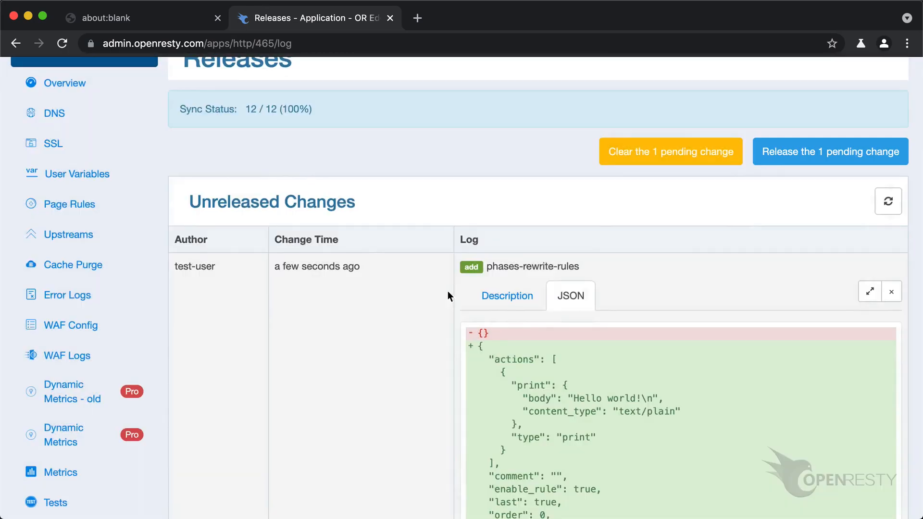
Release the pending change to all nodes with the comment "Say hello world"
left_click(832, 152)
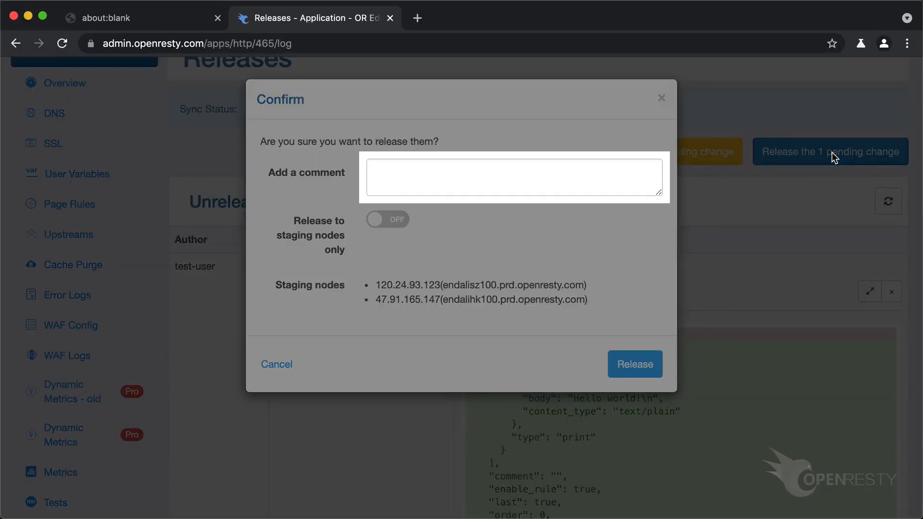
type("Say he")
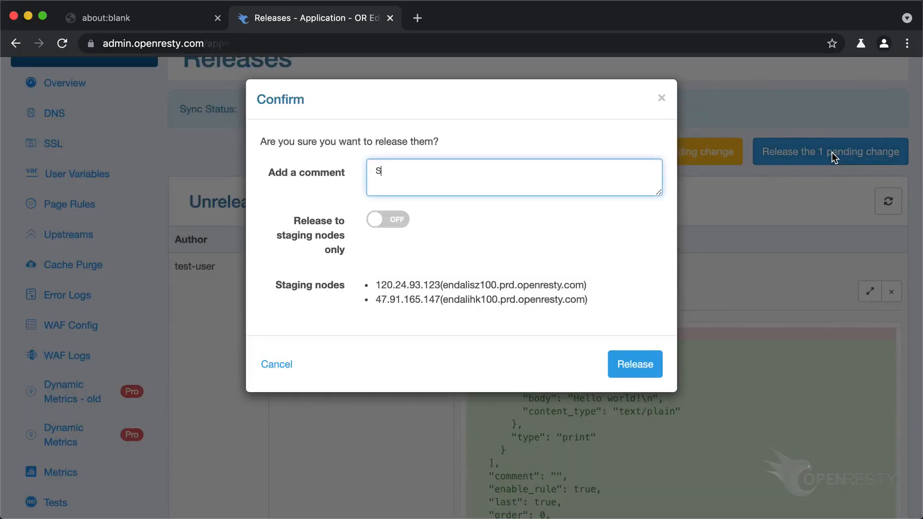
type("llo world")
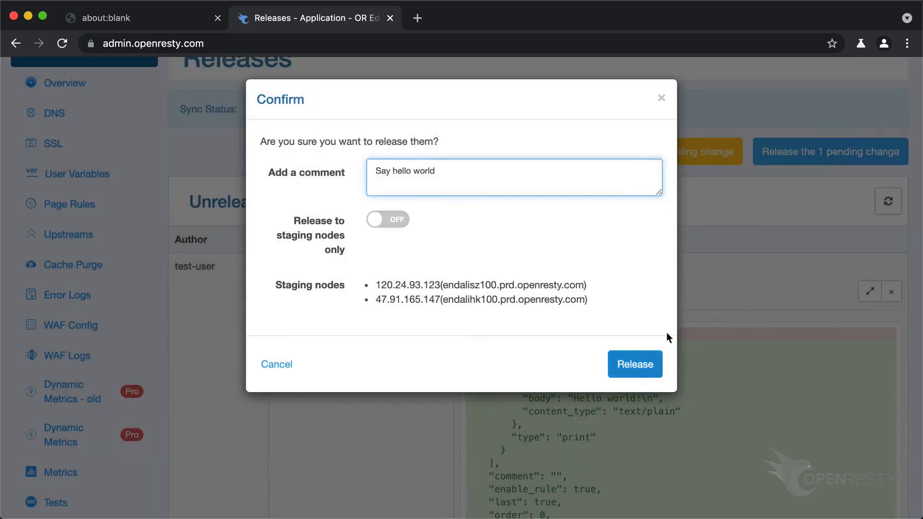
left_click(637, 365)
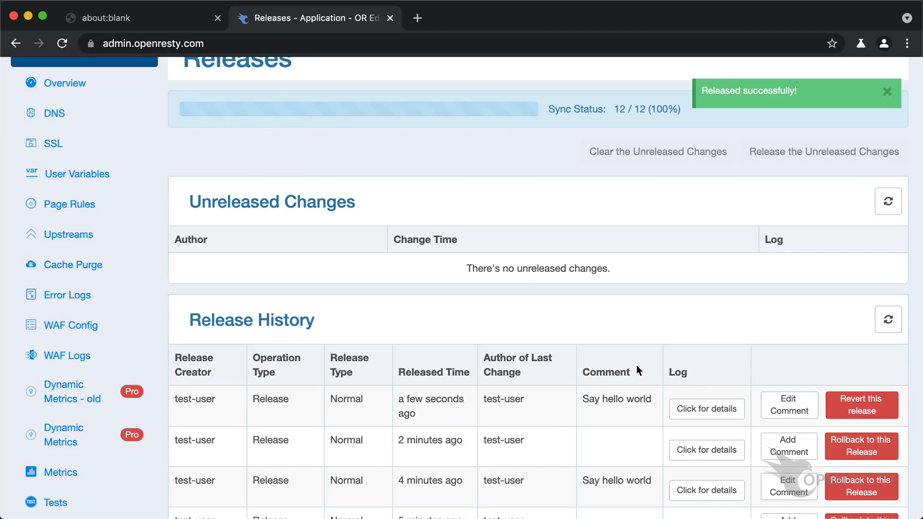
scroll(637, 366, "up", 1)
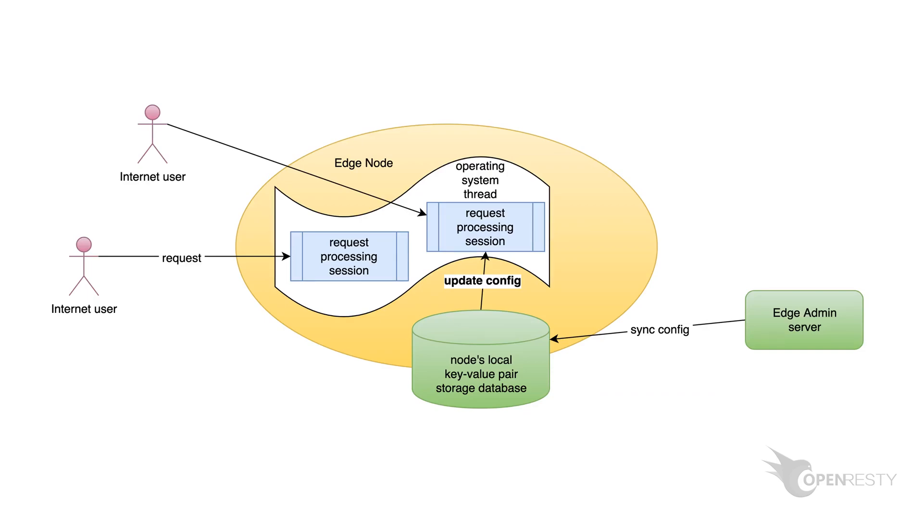
type("curl http://test-edge.")
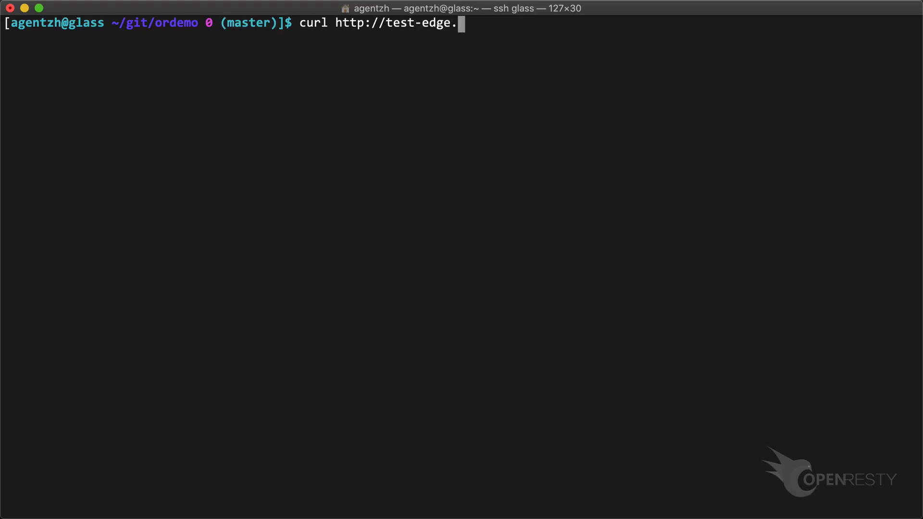
type("com/")
key("Return")
key("Return")
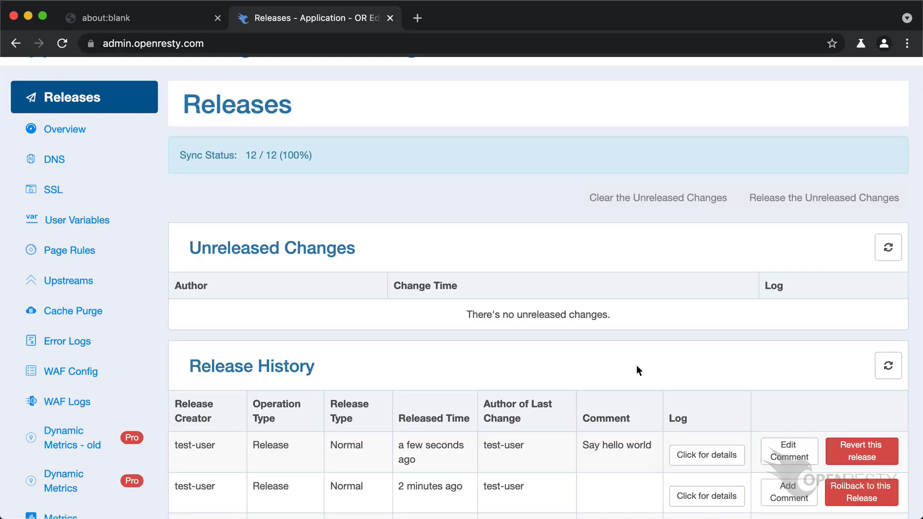
Back in OpenResty Edge, examine the change details of the newest entry in the release history
scroll(637, 366, "down", 5)
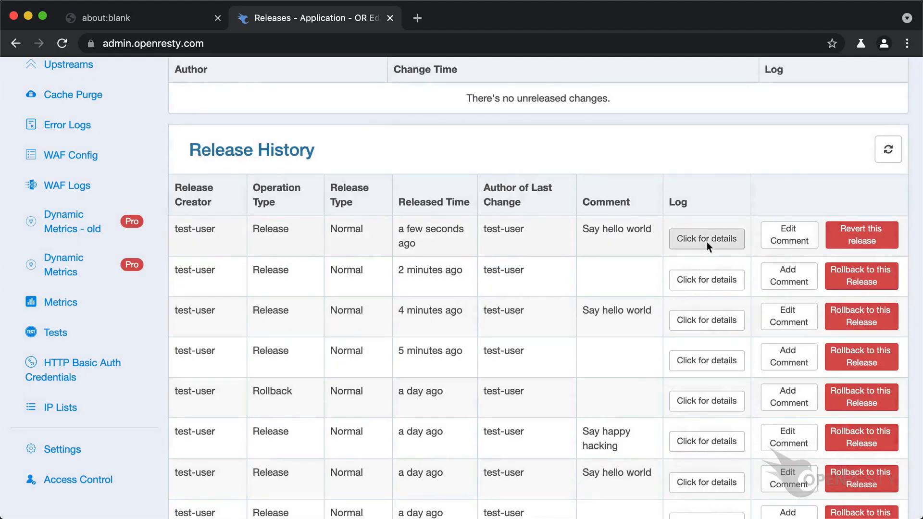
left_click(707, 239)
scroll(708, 239, "down", 2)
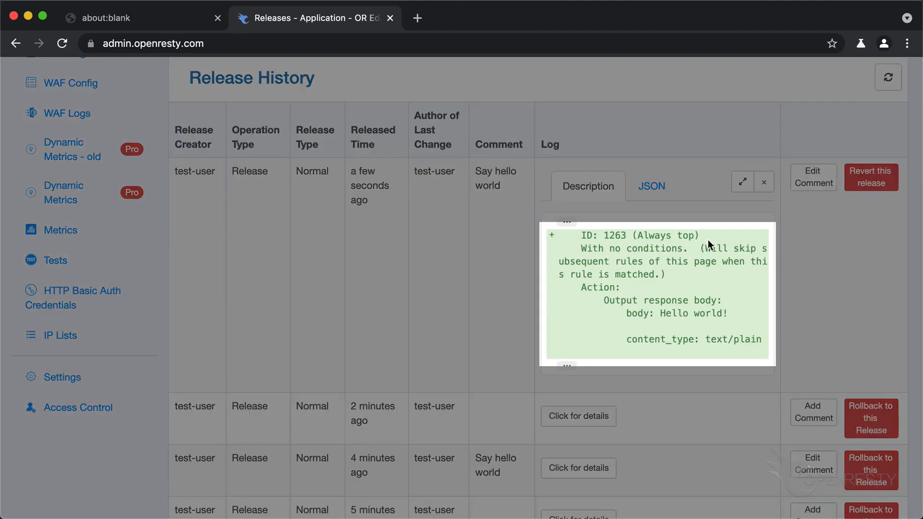
Edit the Always-Top page rule so its response body is "Happy hacking!" followed by a line break, and save it
scroll(708, 239, "up", 5)
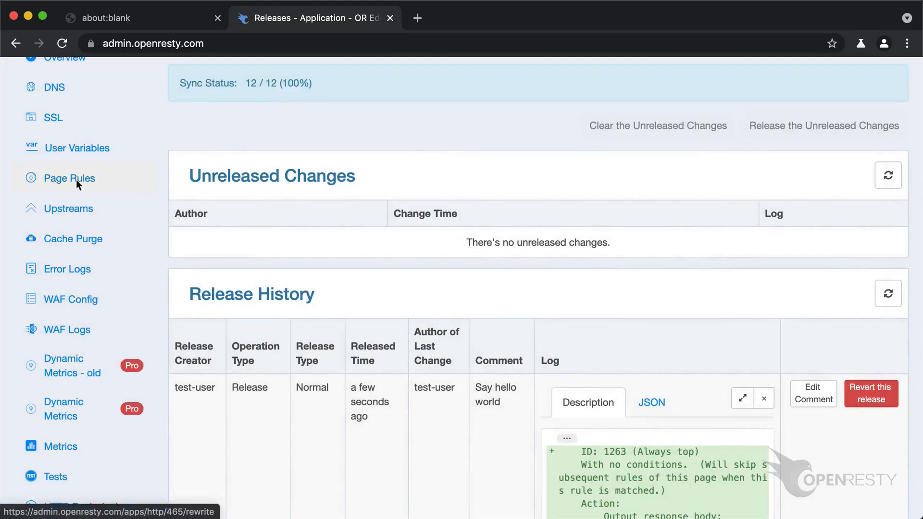
left_click(76, 178)
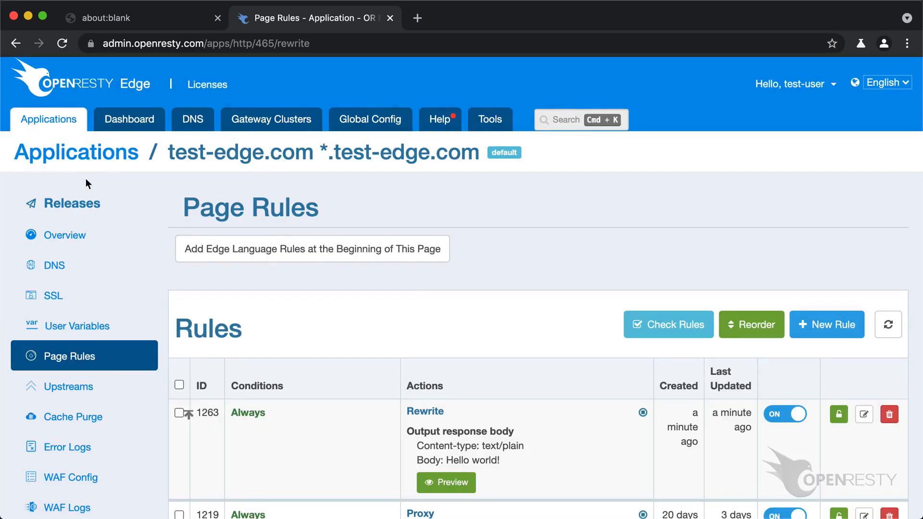
left_click(864, 413)
scroll(865, 415, "down", 2)
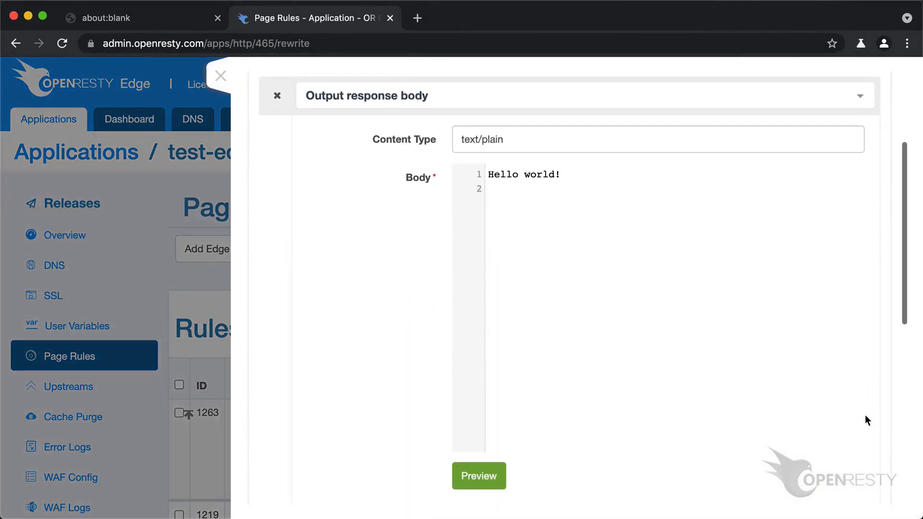
key("super+a")
type("Happy hacking!")
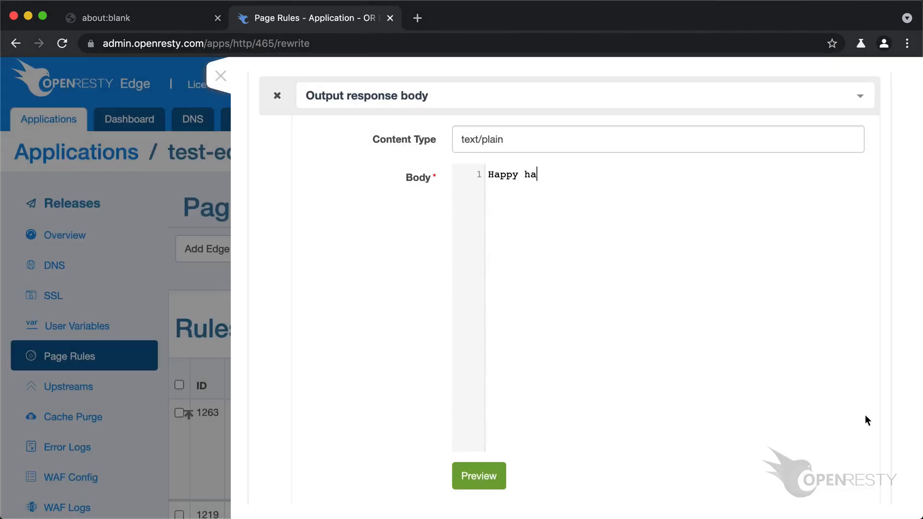
key("Return")
scroll(865, 415, "down", 8)
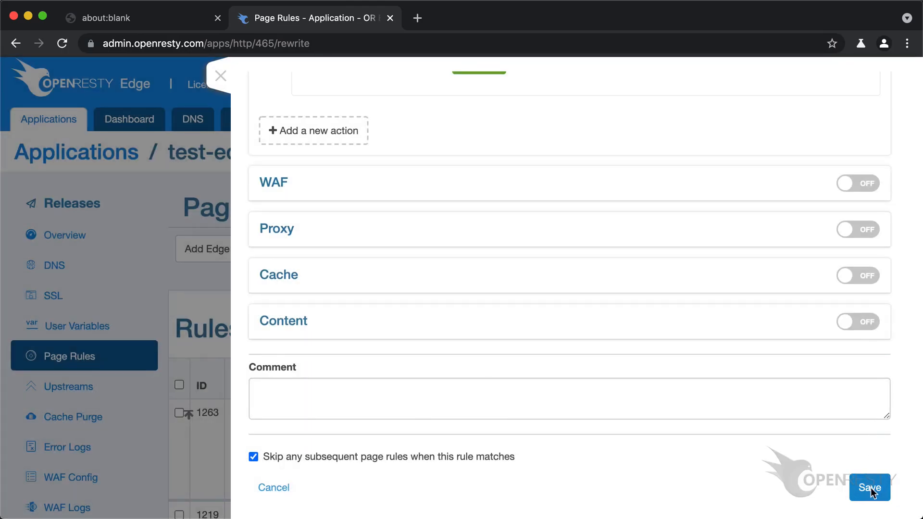
left_click(870, 488)
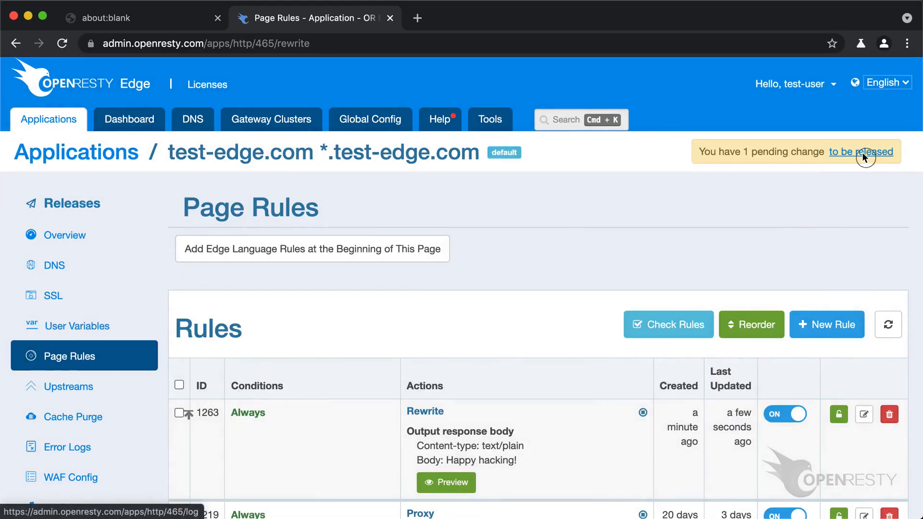
Review the pending rule update and release it to all nodes with the comment "Say happy hacking"
left_click(861, 151)
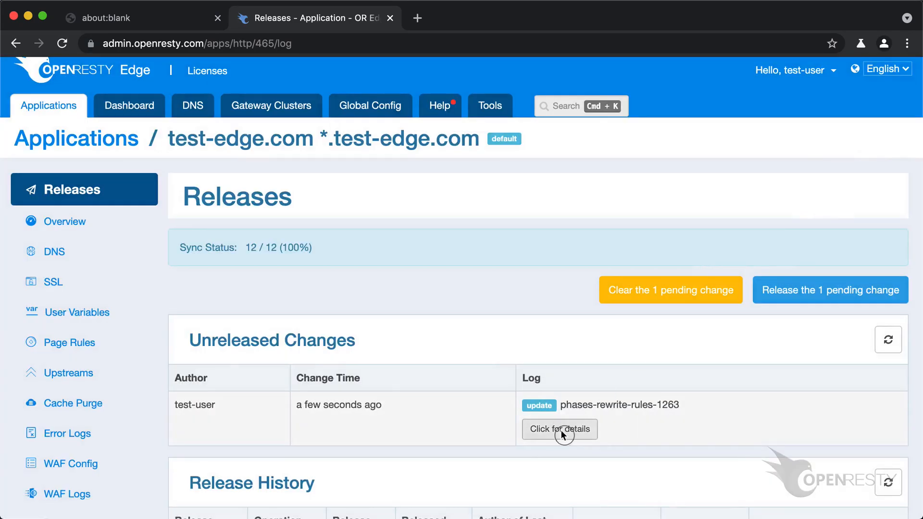
left_click(561, 430)
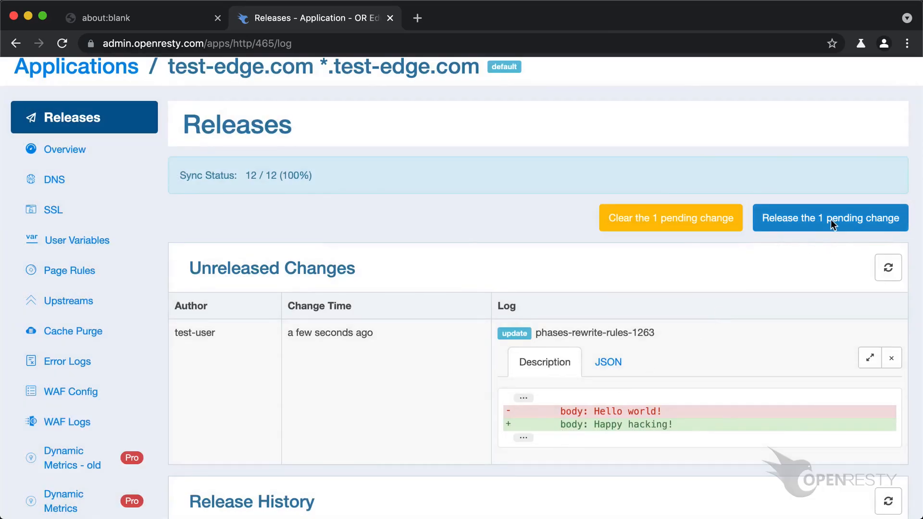
left_click(833, 225)
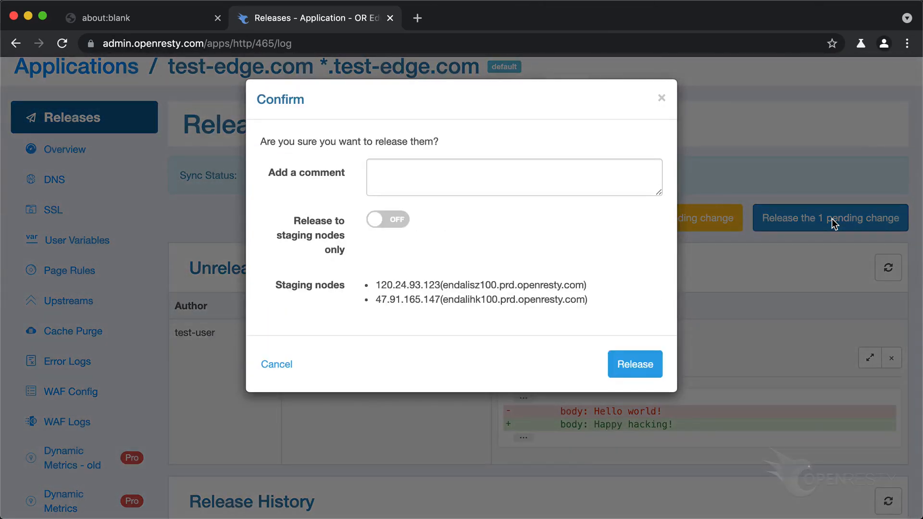
type("Say happy hacking")
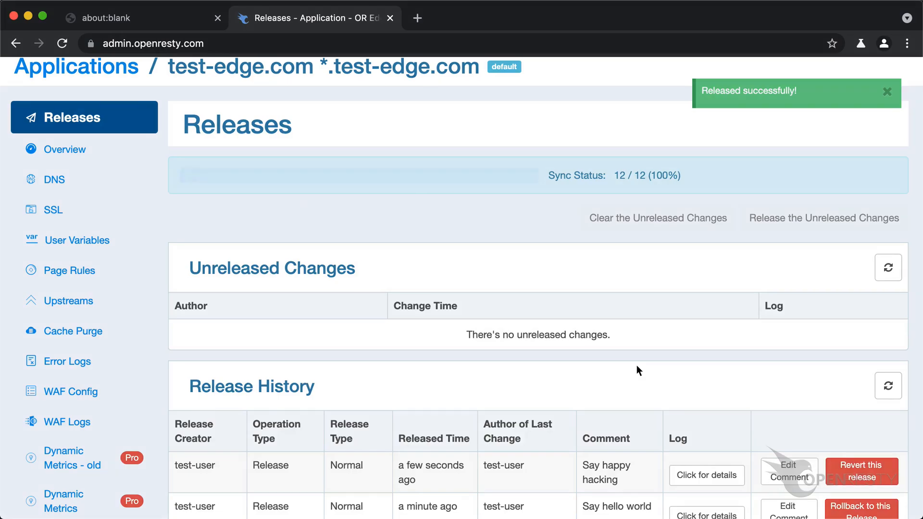
scroll(637, 366, "down", 1)
scroll(636, 364, "down", 3)
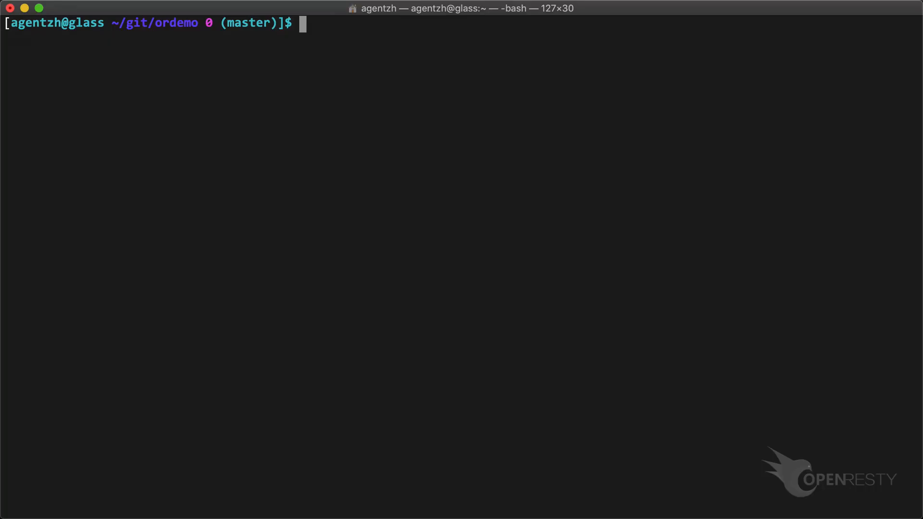
type("curl http://test-edge.com/")
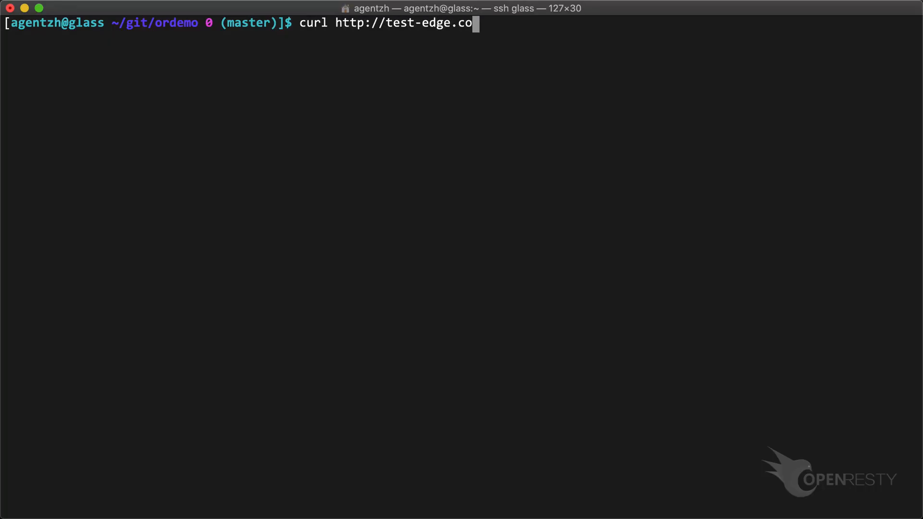
key("Return")
key("Return")
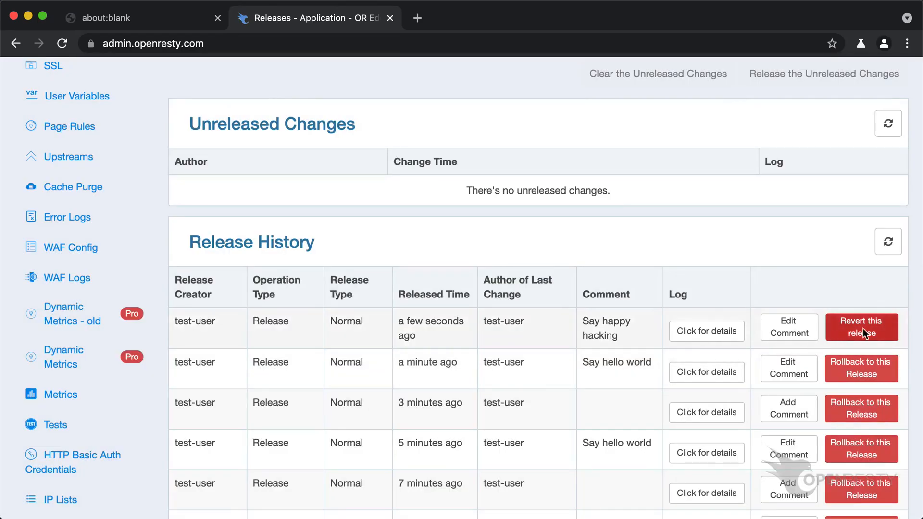
Back in OpenResty Edge, revert the "Say happy hacking" release from the release history
left_click(864, 328)
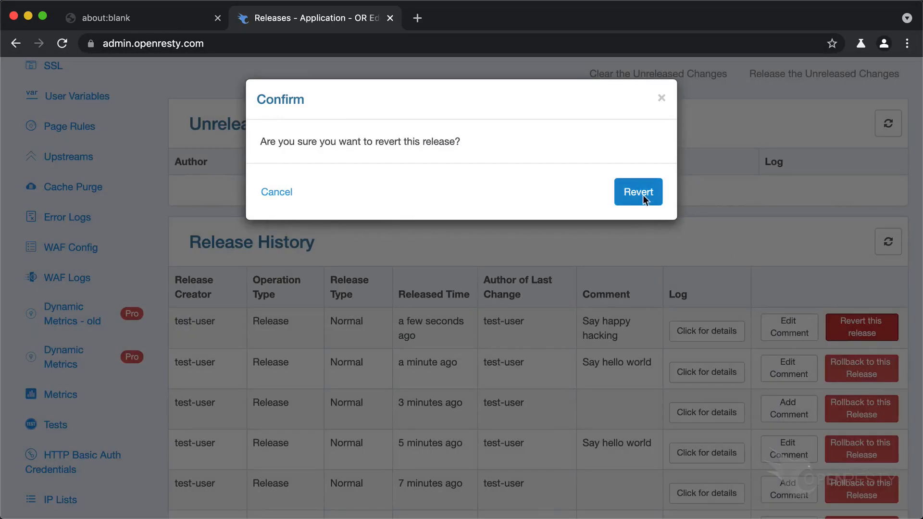
left_click(640, 194)
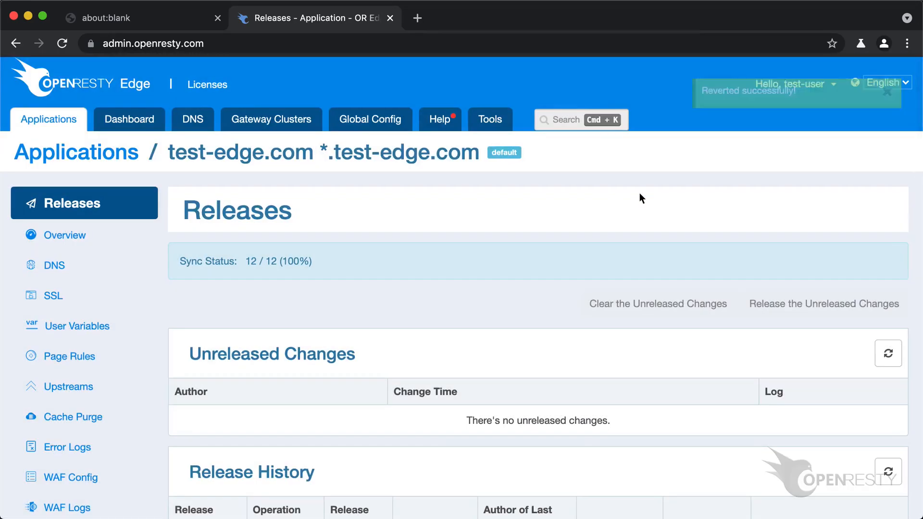
scroll(639, 197, "down", 3)
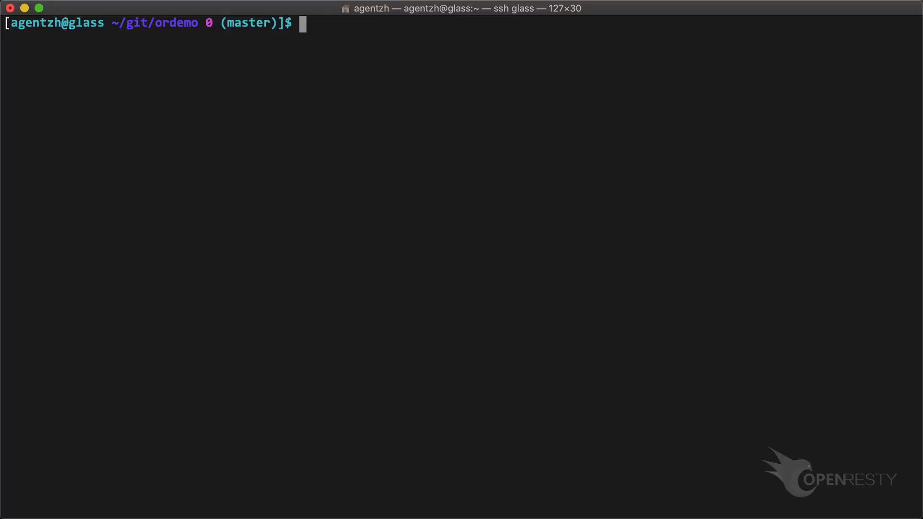
type("curl http://test-edge.com/")
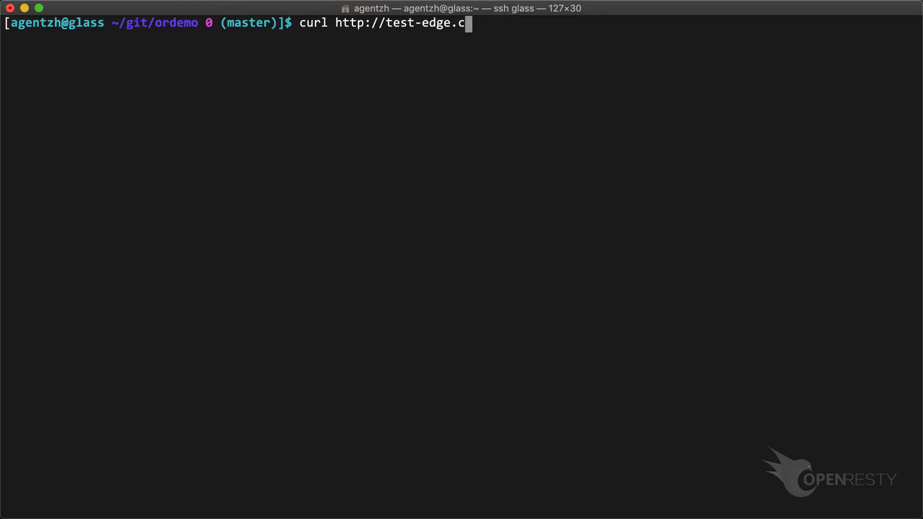
key("Return")
key("Return")
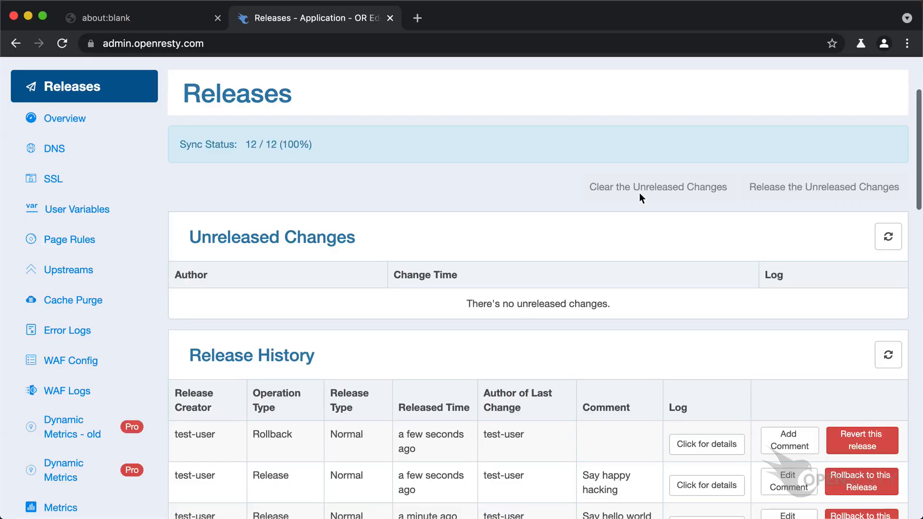
Return to OpenResty Edge and look over the older entries in the release history of test-edge.com
scroll(640, 194, "down", 2)
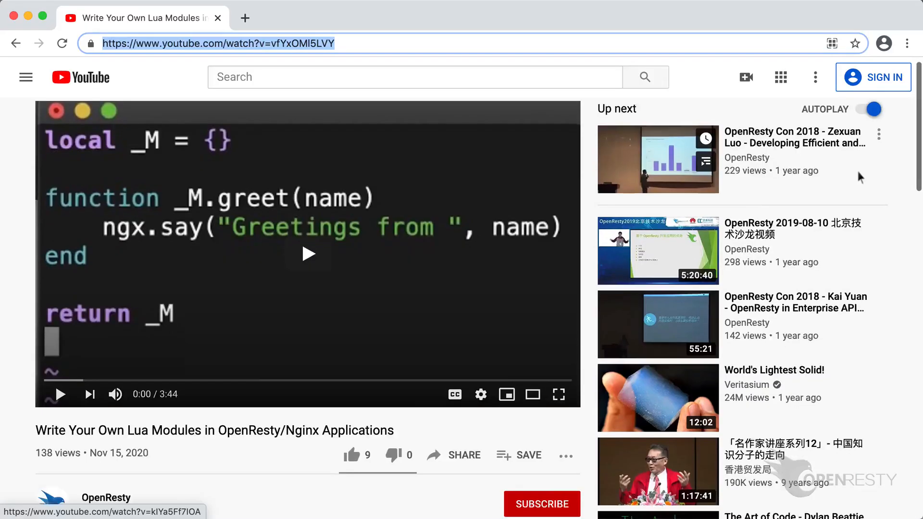
scroll(861, 178, "down", 5)
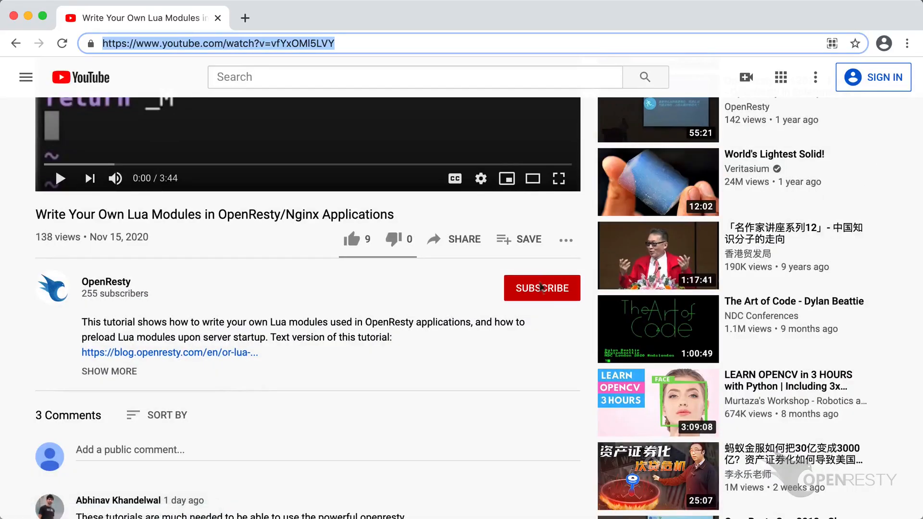
Try to subscribe to the OpenResty channel from its Lua modules video on YouTube
left_click(542, 288)
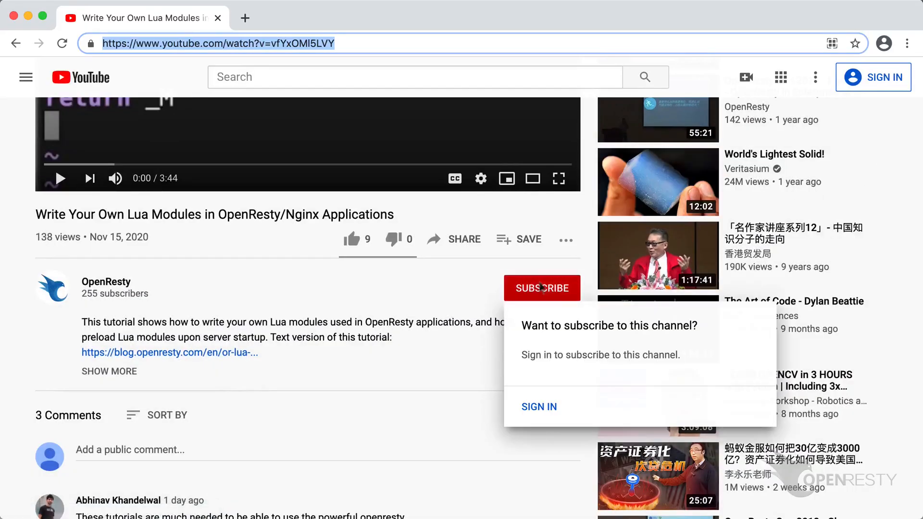